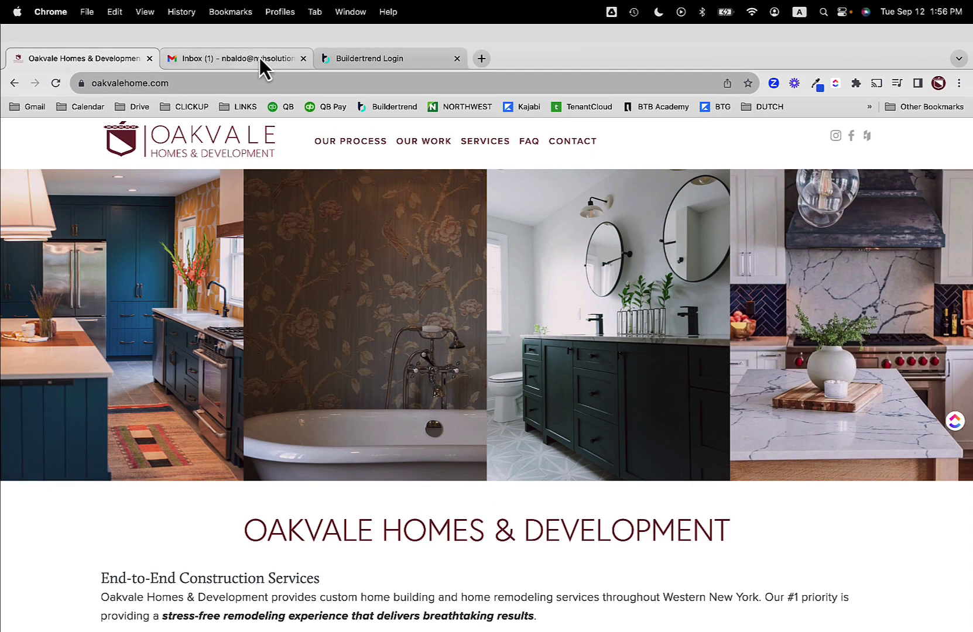
- Open the Oakvale Homes & Development invitation email in Gmail and accept it
left_click(260, 60)
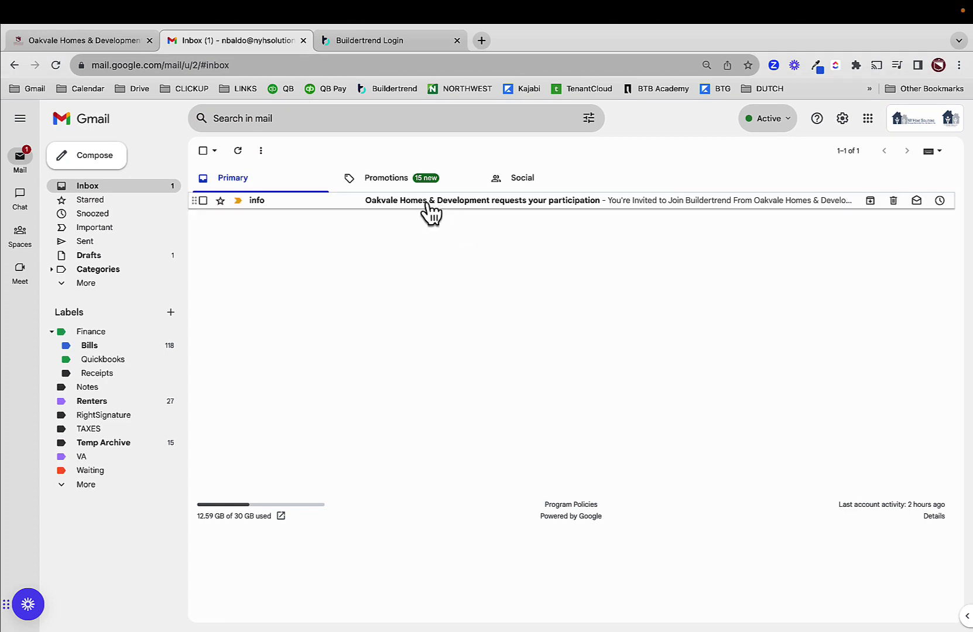
left_click(438, 201)
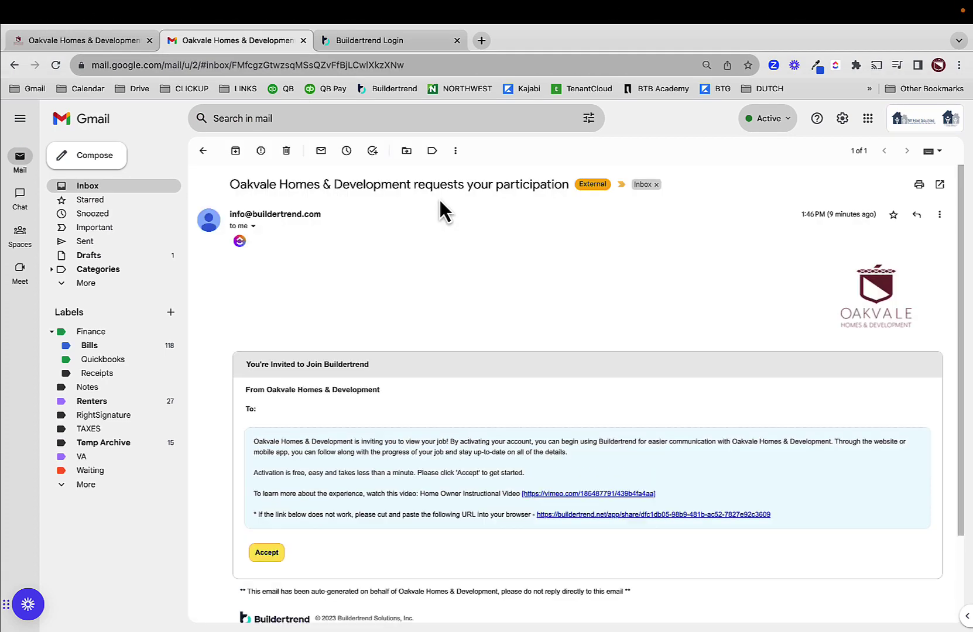
left_click(264, 553)
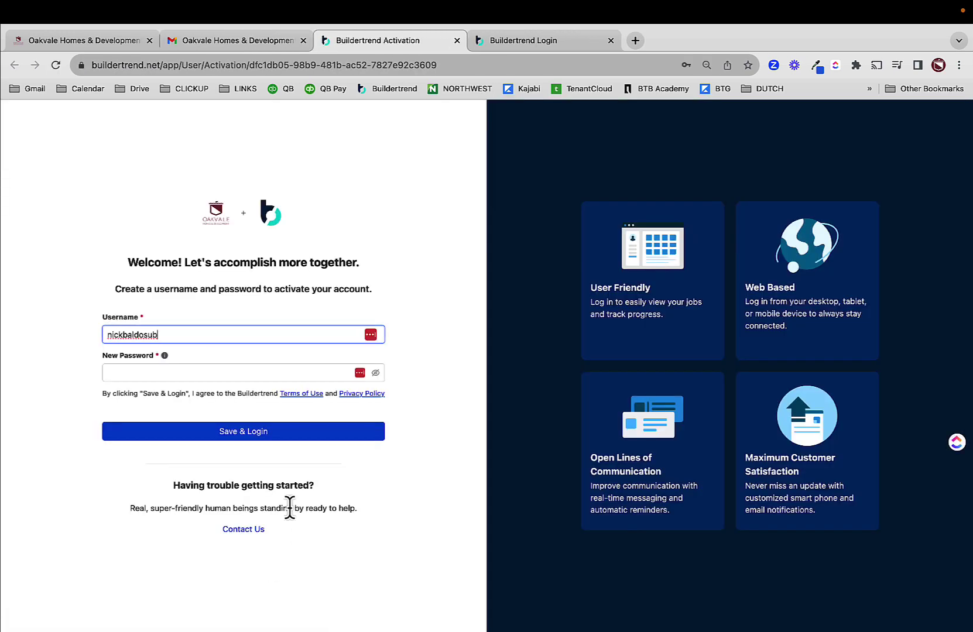
- Enter a new password, submit the activation form, then resubmit it using a saved login
key("Tab")
type("••")
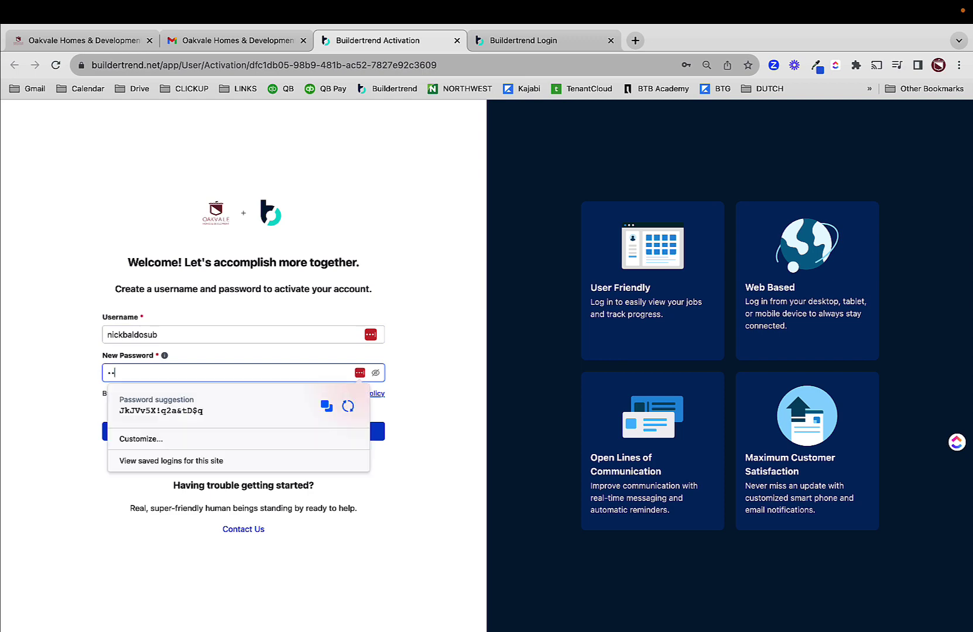
type("••••••••••")
key("Return")
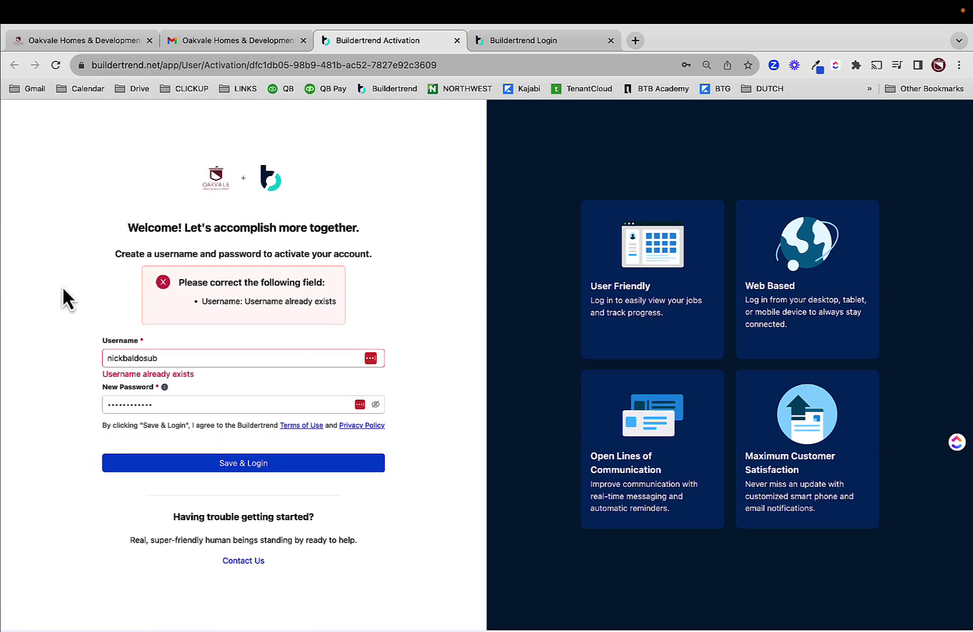
left_click(182, 363)
left_click_drag(183, 365, 99, 359)
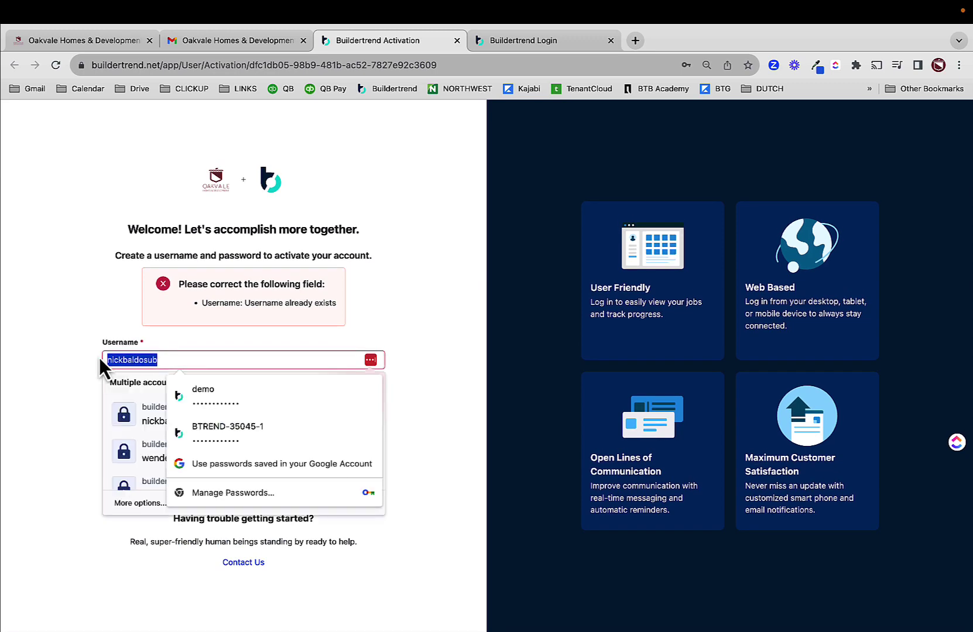
left_click(142, 415)
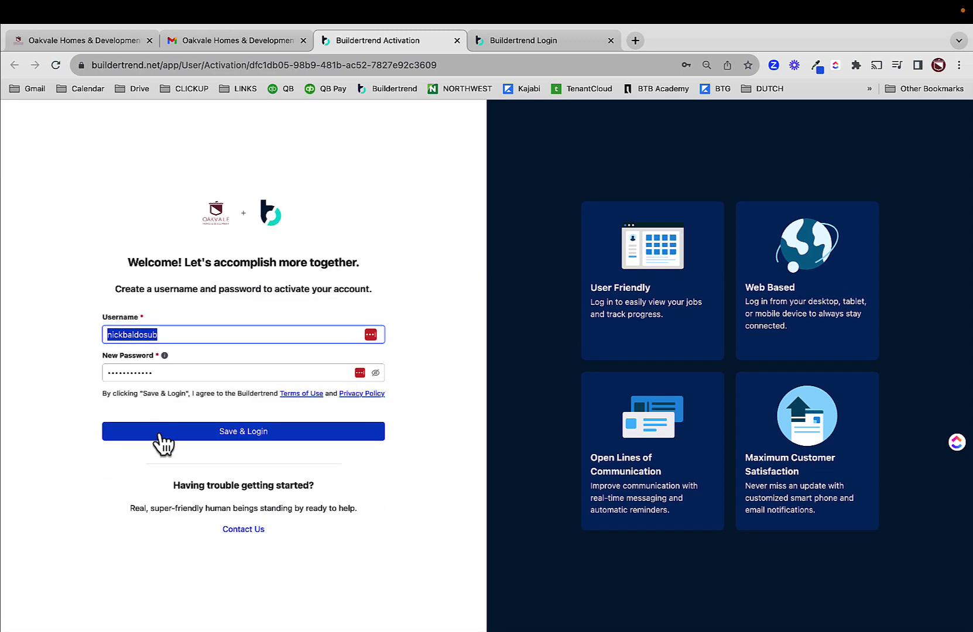
left_click(152, 431)
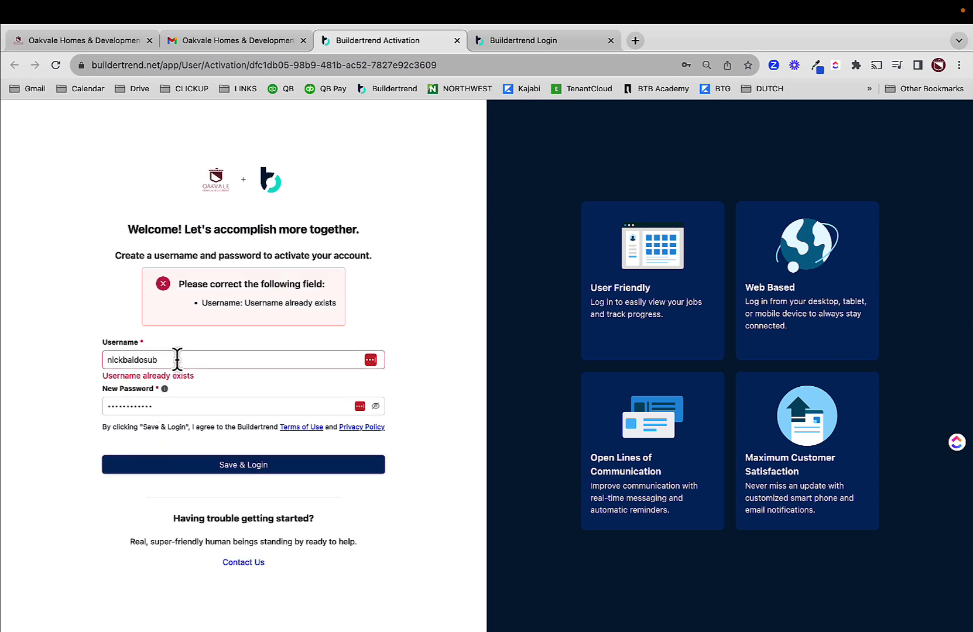
- Replace the taken username with a new one, set a new password, and save and log in
left_click_drag(177, 363, 77, 343)
type("wendell")
key("Return")
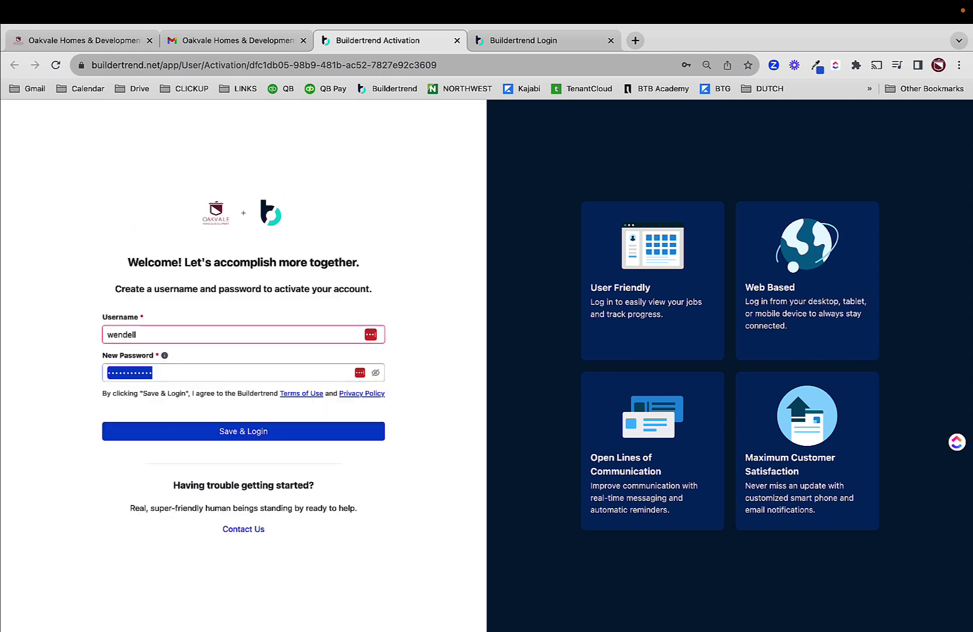
type("••••••••••")
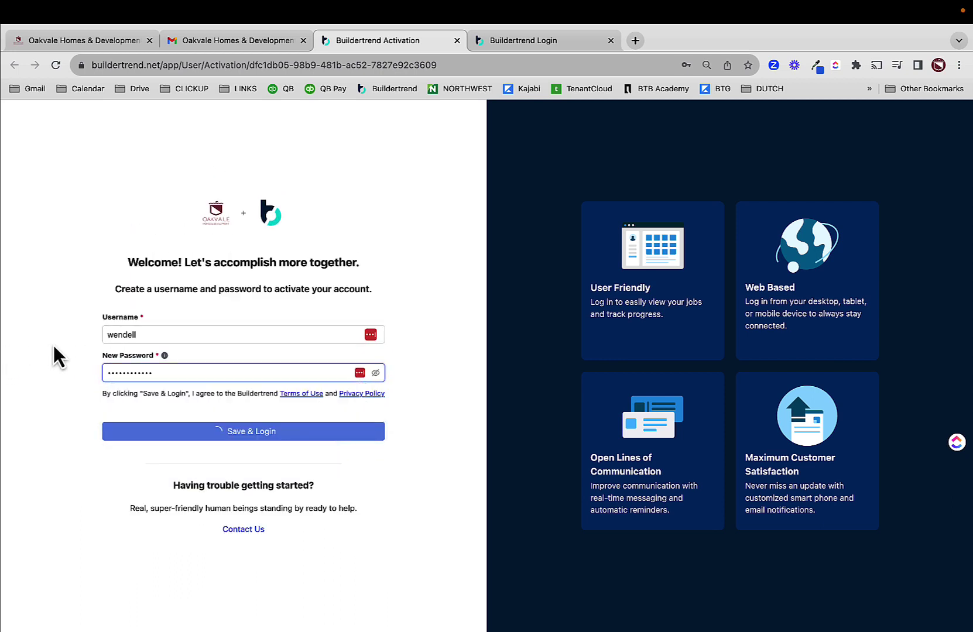
left_click(149, 438)
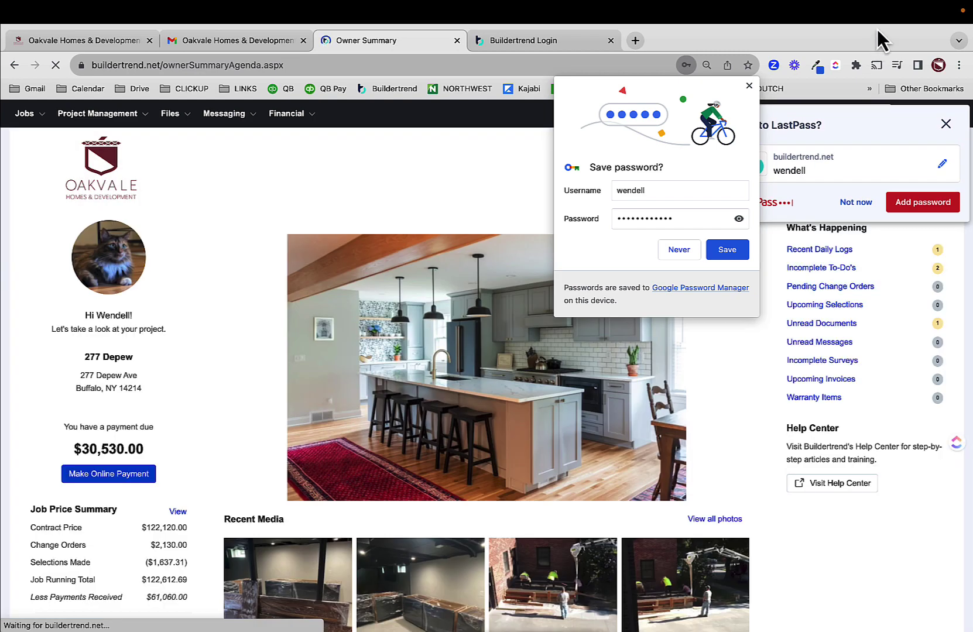
- Close the 'Add to LastPass?' popup to reveal the full Owner Summary
left_click(945, 124)
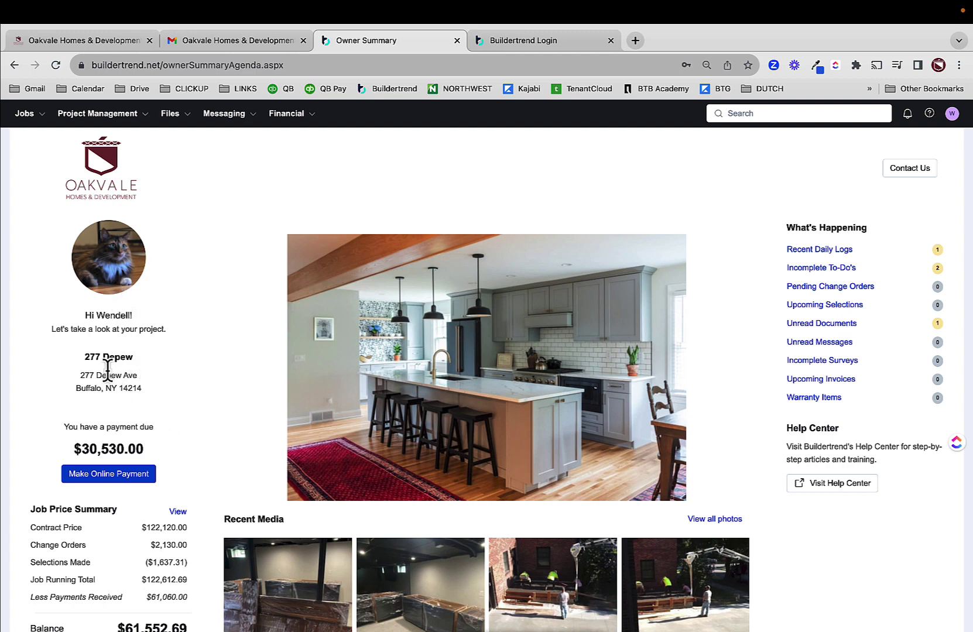
scroll(147, 437, "down", 3)
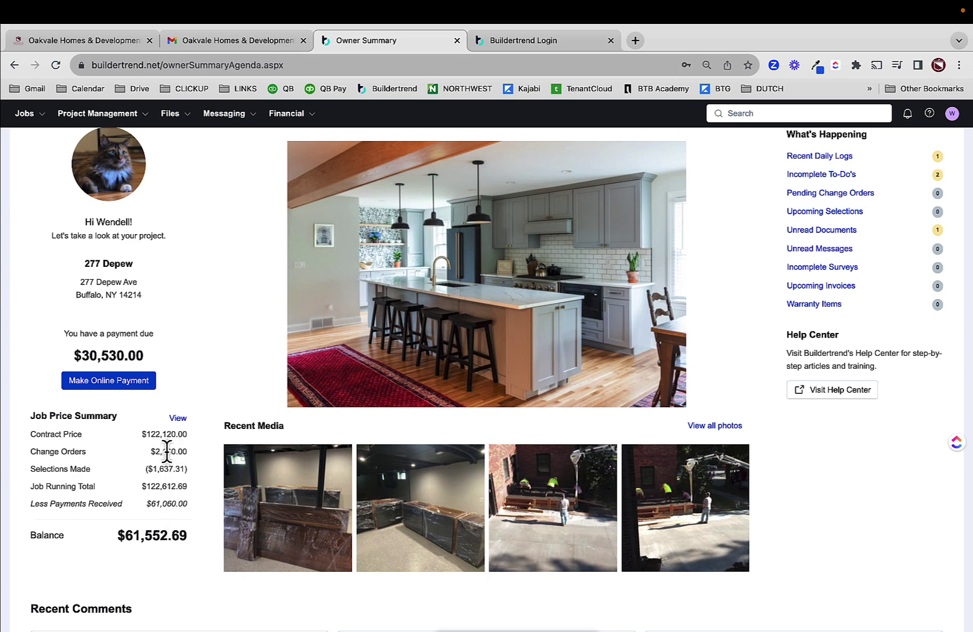
scroll(165, 437, "up", 2)
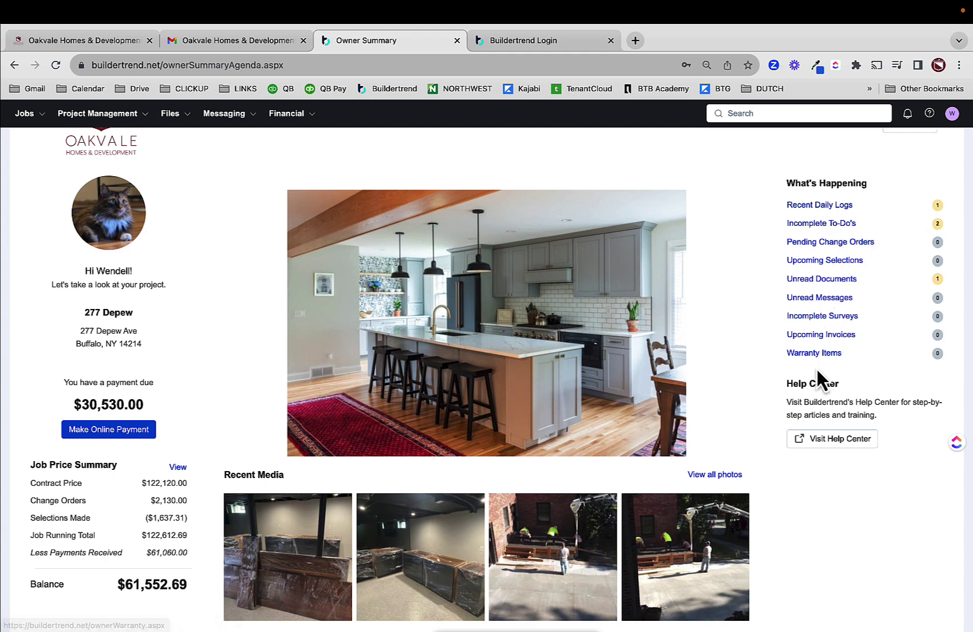
scroll(821, 366, "down", 1)
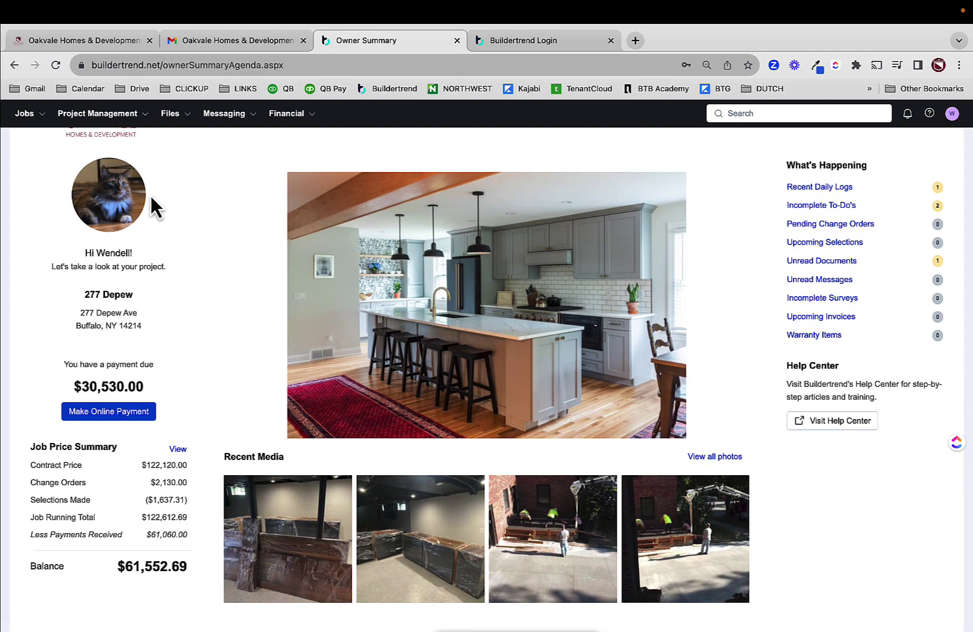
scroll(153, 204, "up", 2)
scroll(154, 205, "up", 2)
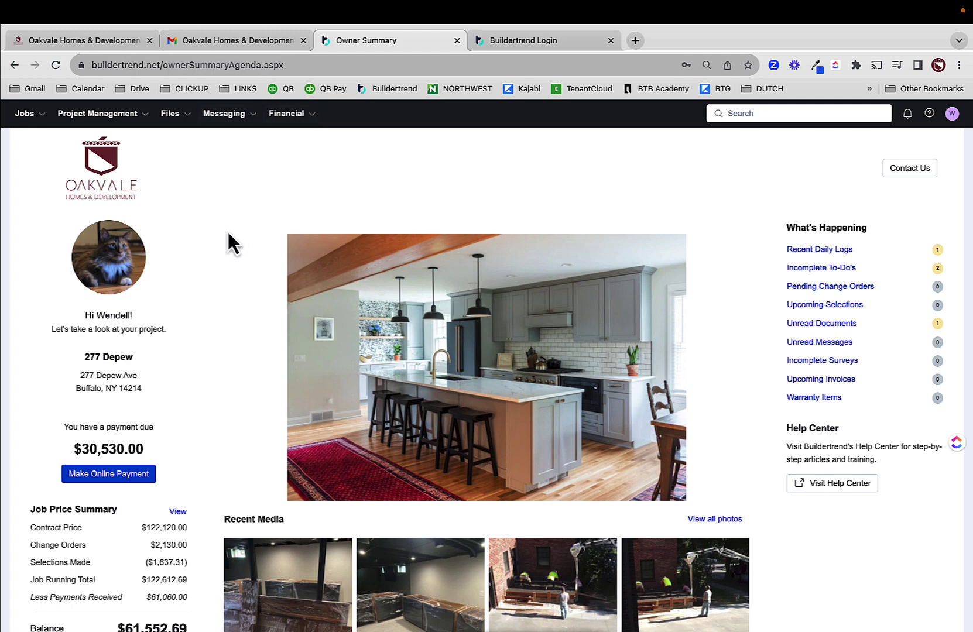
scroll(228, 237, "down", 1)
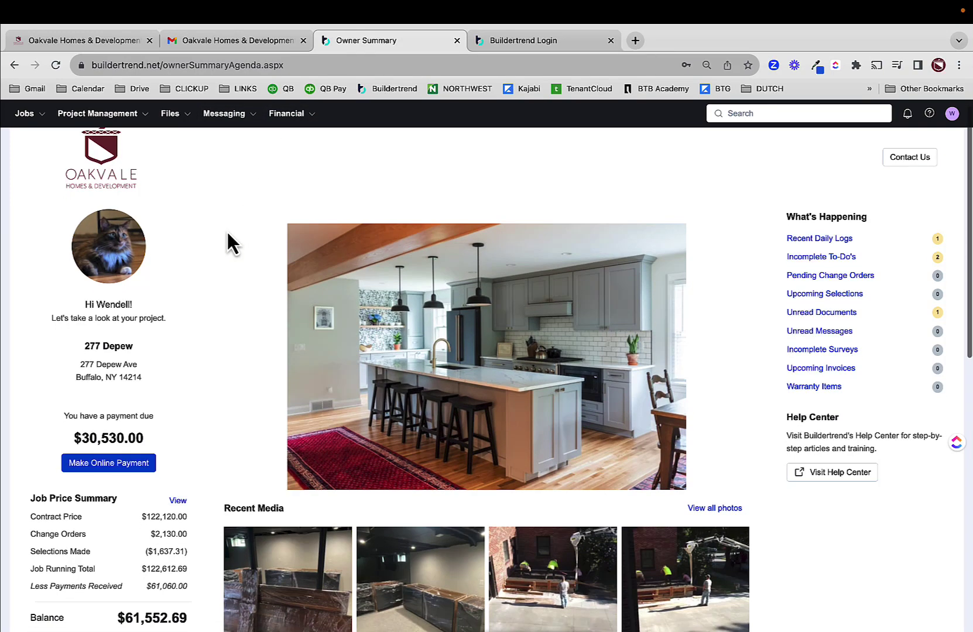
scroll(229, 252, "down", 5)
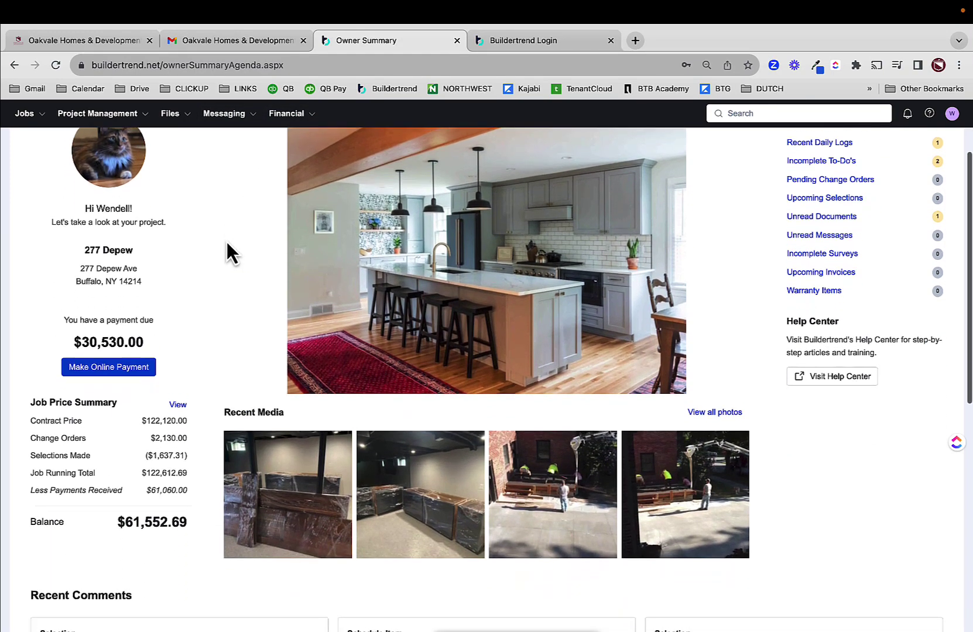
scroll(227, 243, "down", 5)
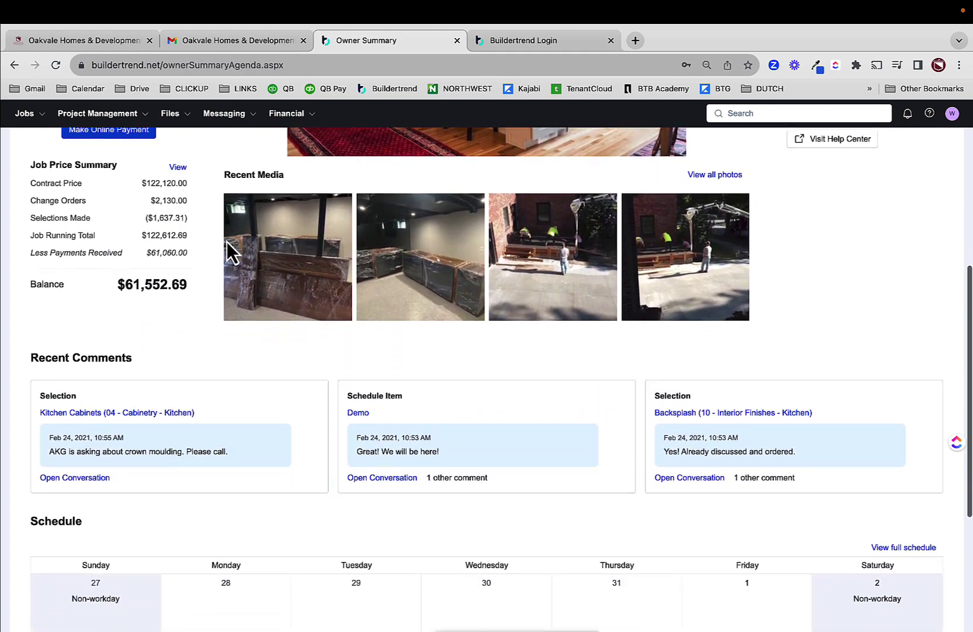
scroll(195, 366, "down", 3)
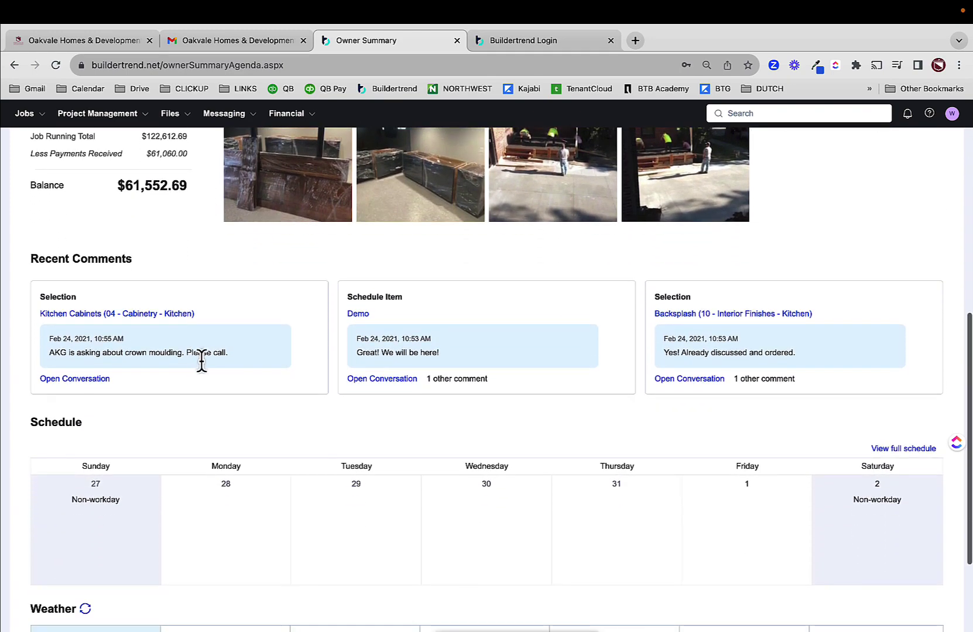
scroll(342, 363, "down", 3)
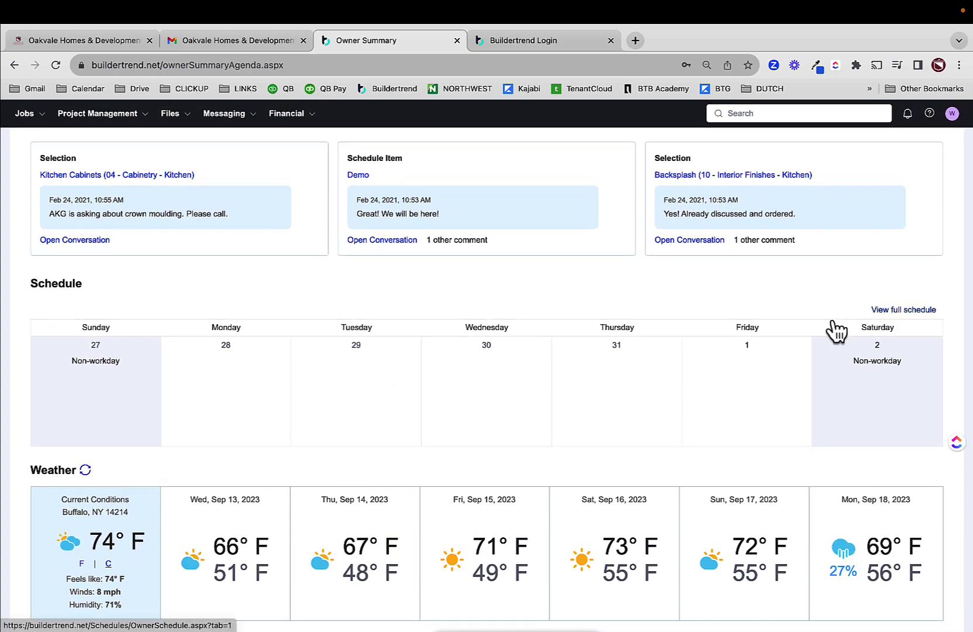
scroll(357, 316, "up", 1)
scroll(354, 304, "up", 10)
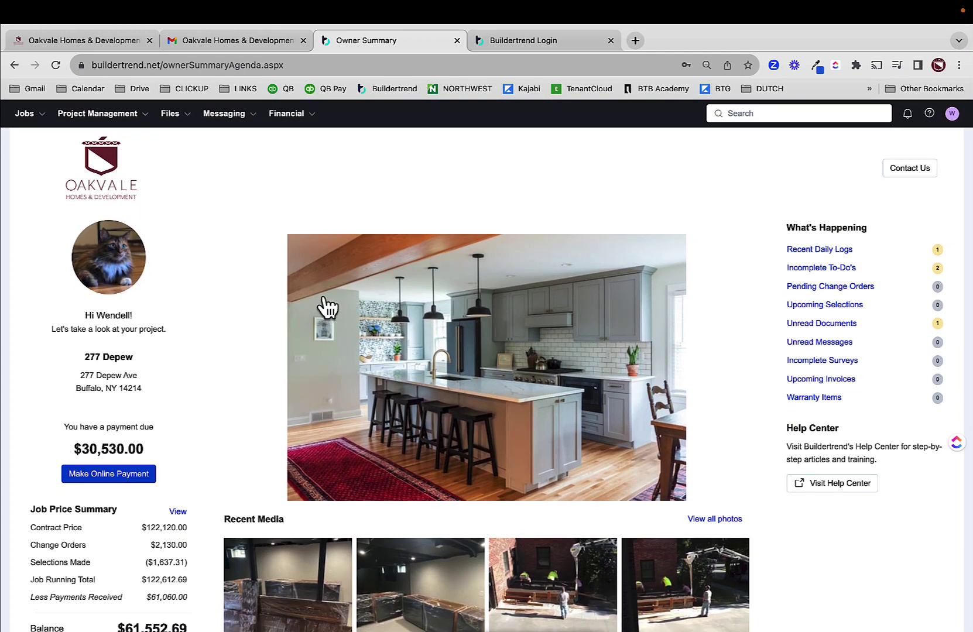
- Browse the Project Management, Files, Messaging and Financial menus in the top navigation bar
left_click(116, 121)
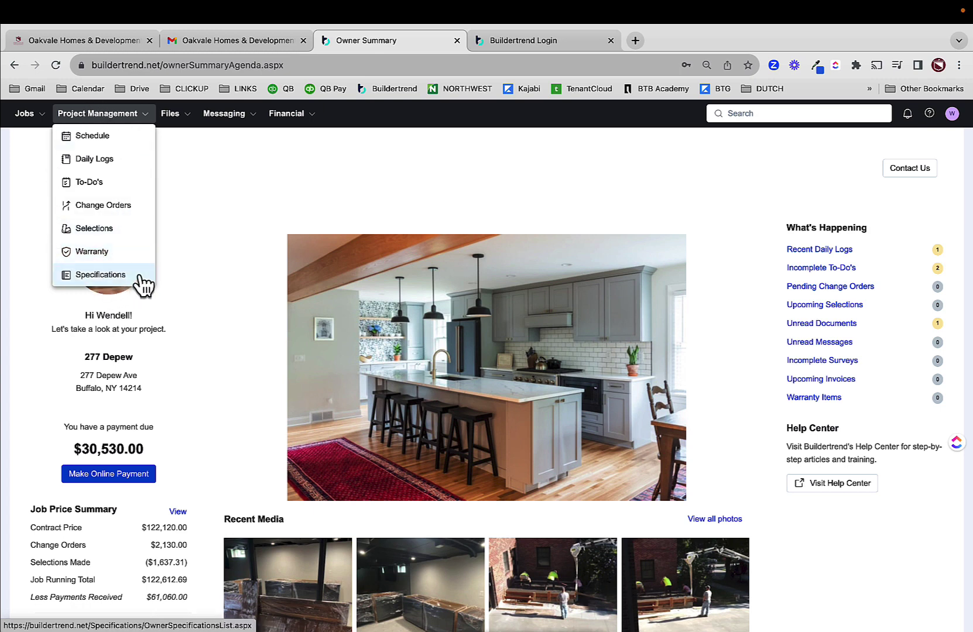
left_click(183, 120)
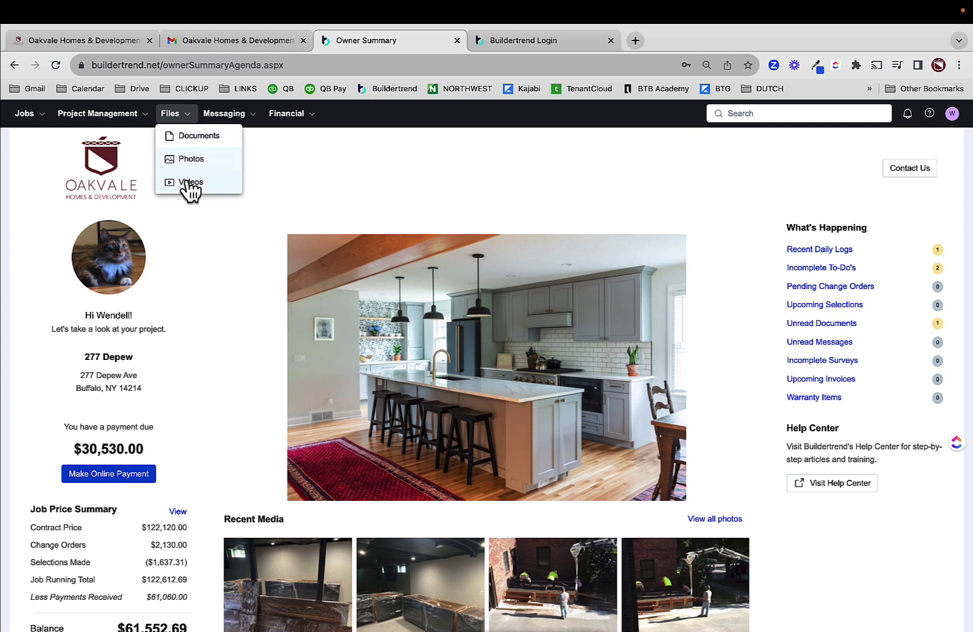
mouse_move(242, 123)
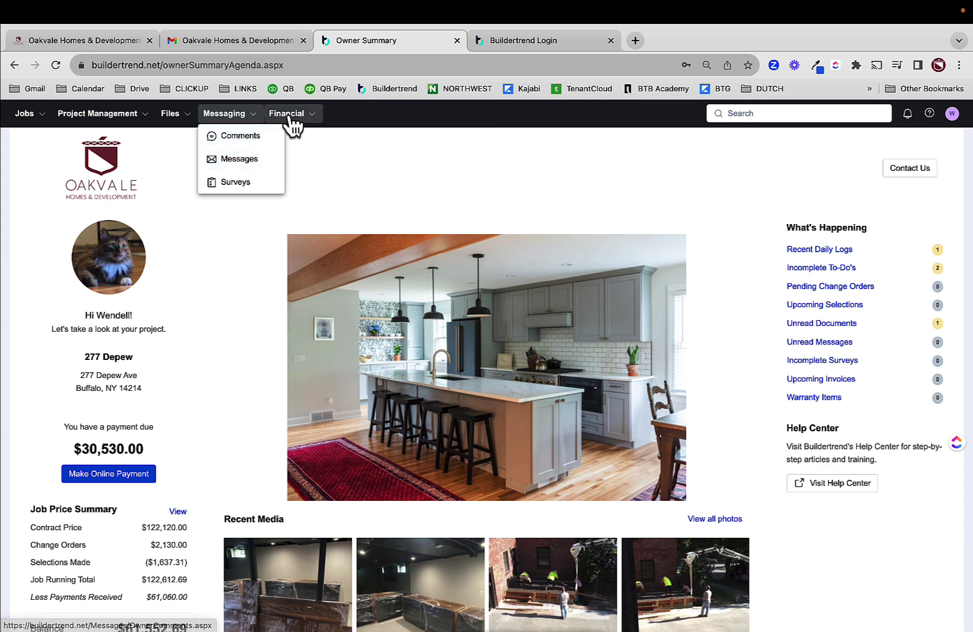
mouse_move(289, 120)
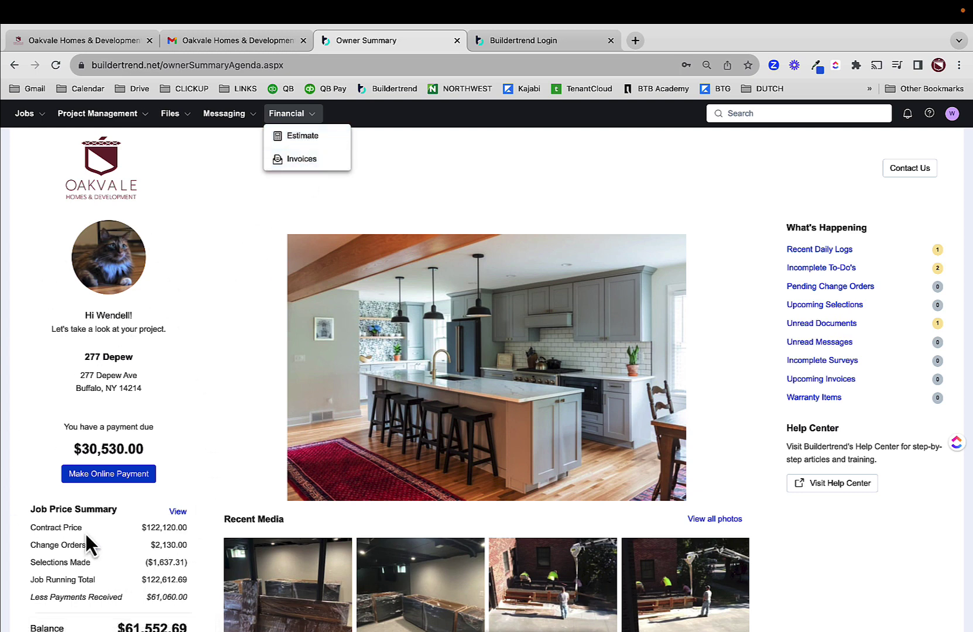
- Scroll down and back up the Owner Summary to close the Financial menu
scroll(149, 491, "down", 3)
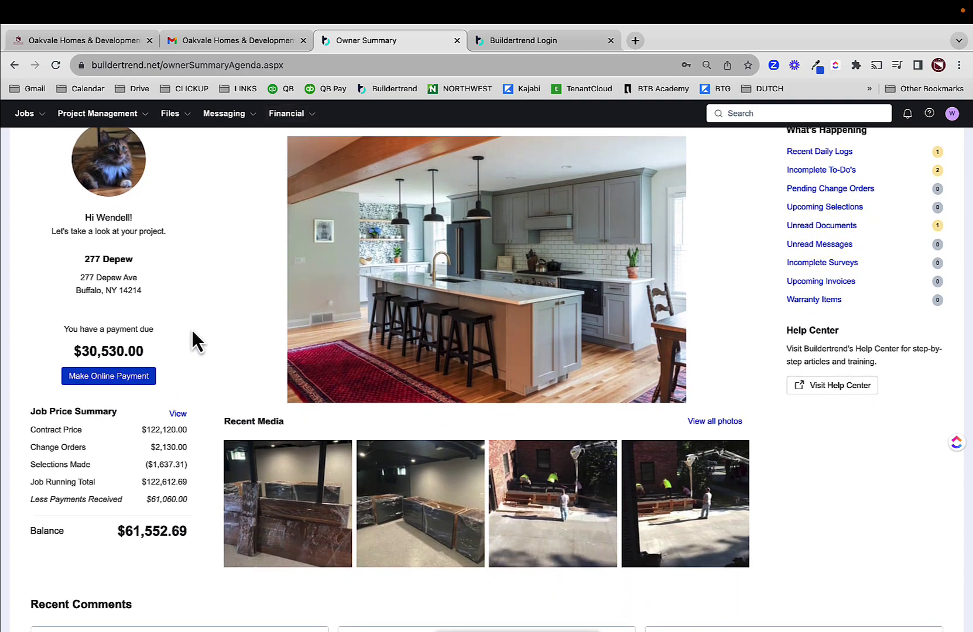
scroll(225, 281, "up", 3)
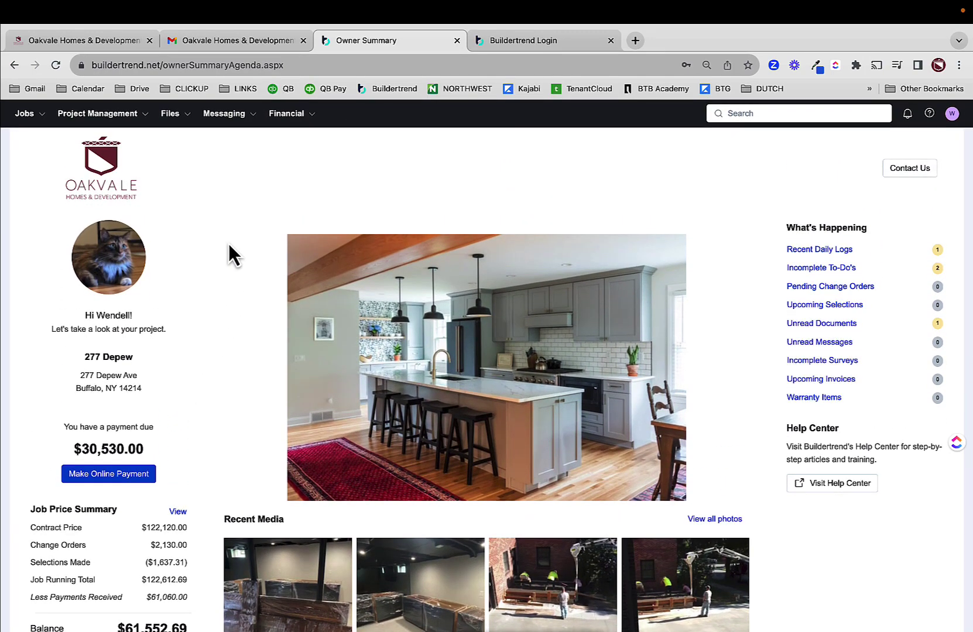